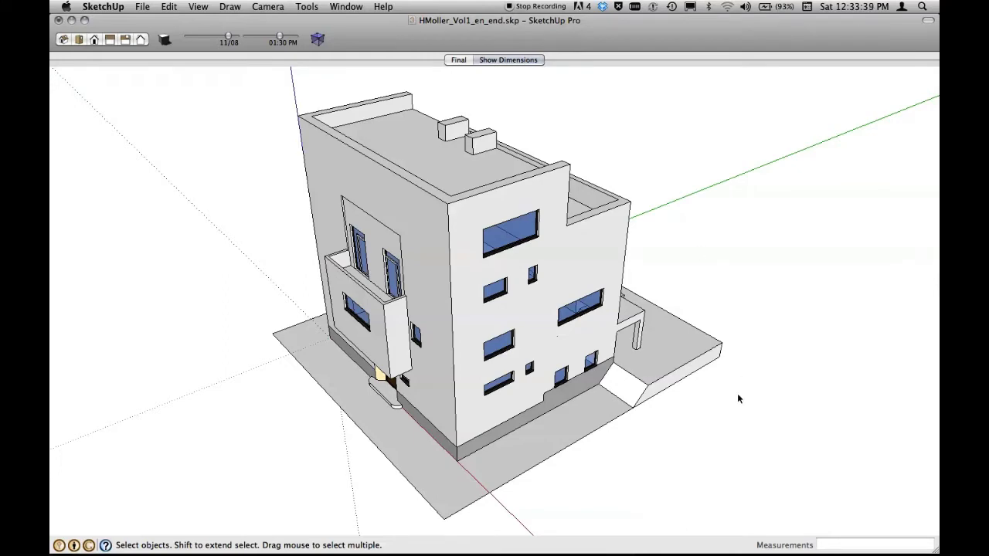
# Orbit from the aerial view to eye level, over the roof and stairs, back to the entrance side.
pyautogui.moveTo(738, 399); pyautogui.dragTo(743, 250, button='middle')
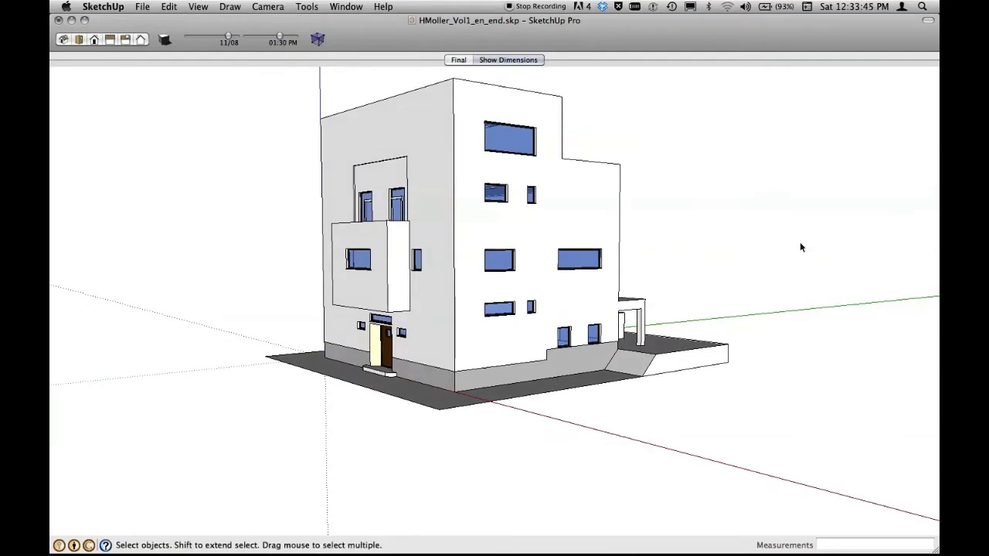
pyautogui.moveTo(599, 387)
pyautogui.mouseDown(button='middle')
pyautogui.moveTo(583, 389)
pyautogui.moveTo(598, 378)
pyautogui.moveTo(590, 396)
pyautogui.mouseUp(button='middle')
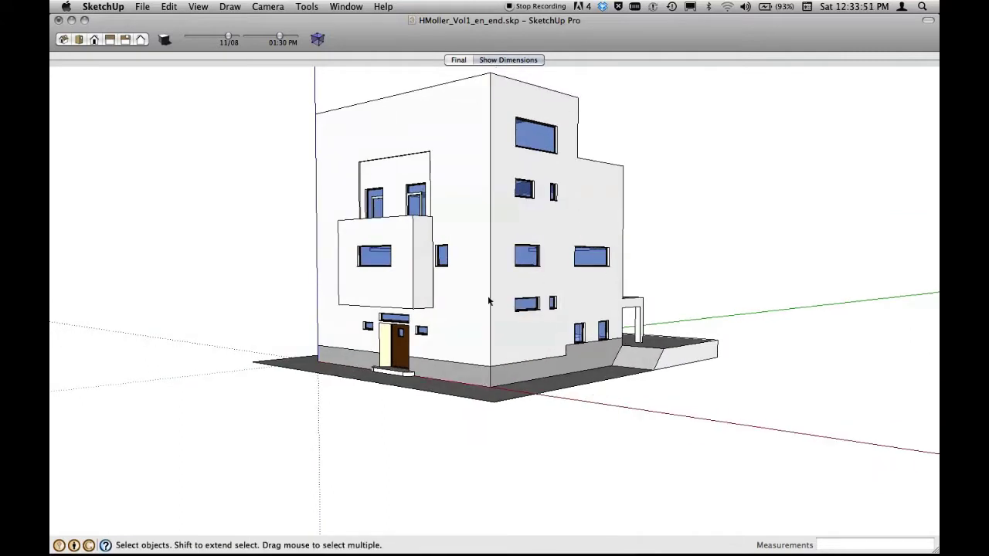
pyautogui.moveTo(678, 314); pyautogui.dragTo(427, 368, button='middle')
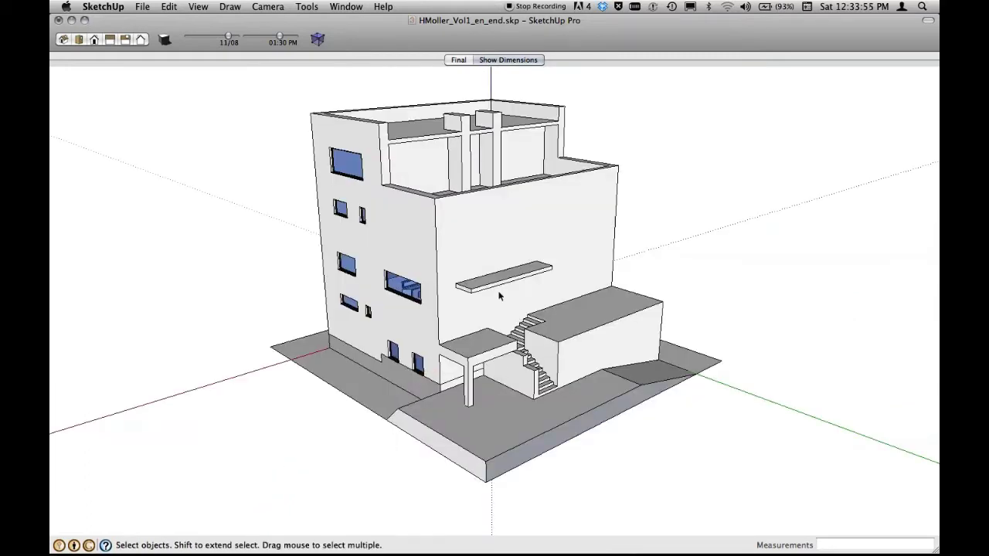
pyautogui.moveTo(501, 166); pyautogui.dragTo(712, 238, button='middle')
pyautogui.moveTo(453, 369); pyautogui.dragTo(527, 354, button='middle')
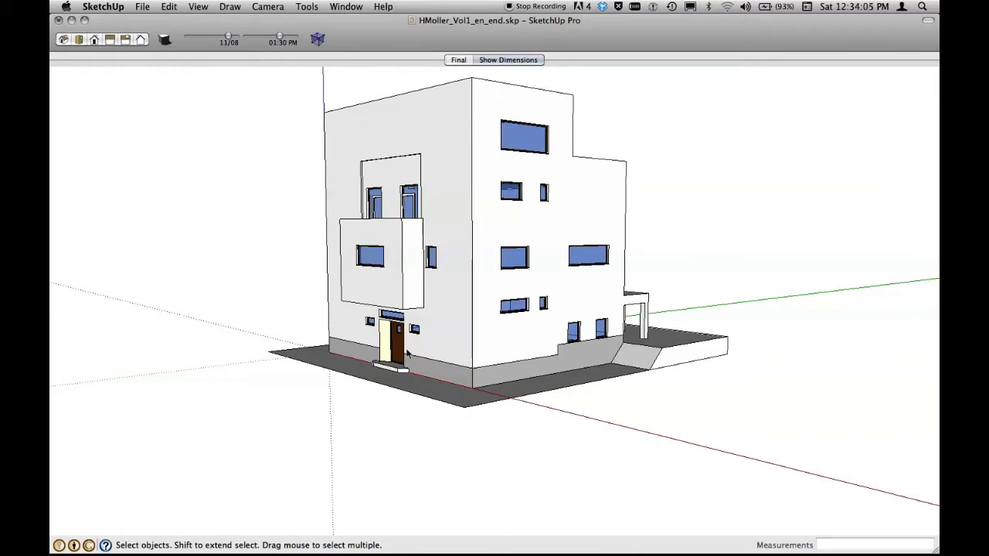
# Orbit from the straight-on front elevation up to a high three-quarter view over the roof terrace.
pyautogui.moveTo(394, 365); pyautogui.dragTo(643, 337, button='middle')
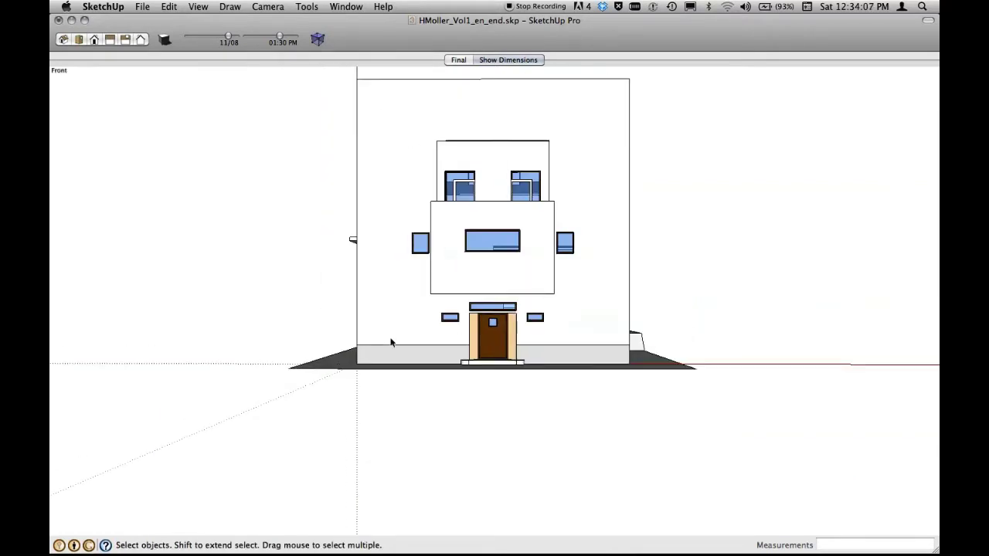
pyautogui.moveTo(391, 342); pyautogui.dragTo(622, 263, button='middle')
pyautogui.moveTo(705, 196); pyautogui.dragTo(608, 221, button='middle')
pyautogui.moveTo(509, 229); pyautogui.dragTo(581, 207, button='middle')
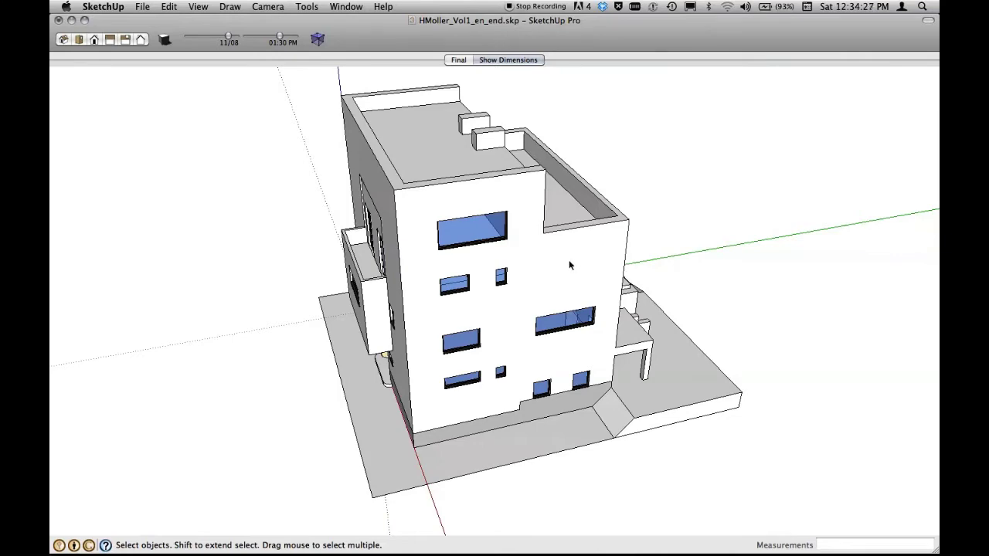
pyautogui.moveTo(562, 276); pyautogui.dragTo(616, 262, button='middle')
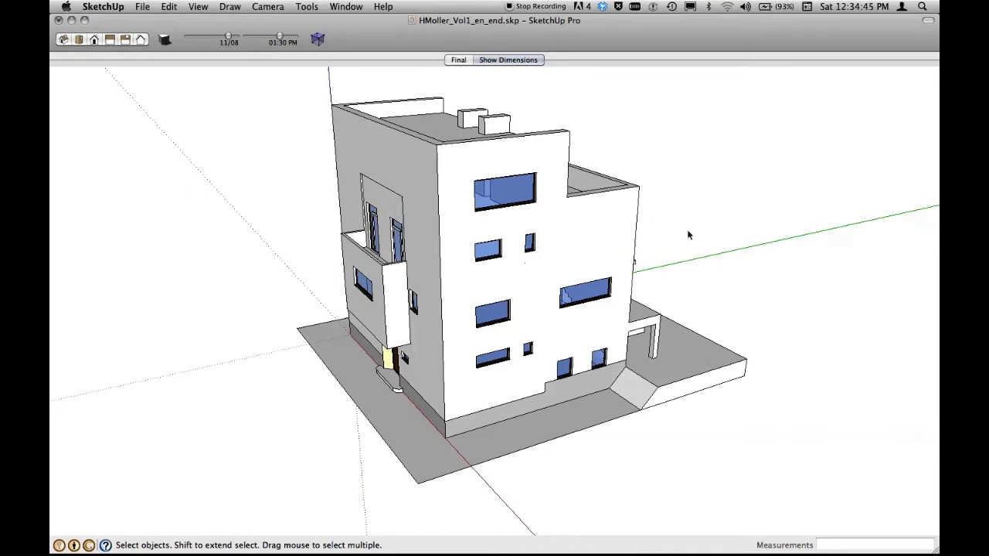
pyautogui.moveTo(689, 235)
pyautogui.mouseDown(button='middle')
pyautogui.moveTo(684, 245)
pyautogui.moveTo(693, 241)
pyautogui.mouseUp(button='middle')
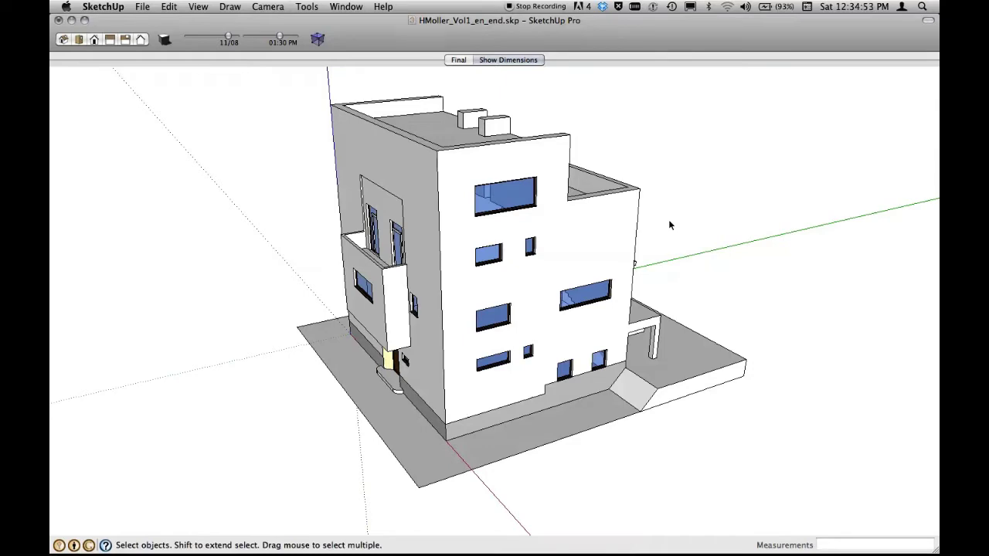
pyautogui.moveTo(694, 225); pyautogui.dragTo(477, 274, button='middle')
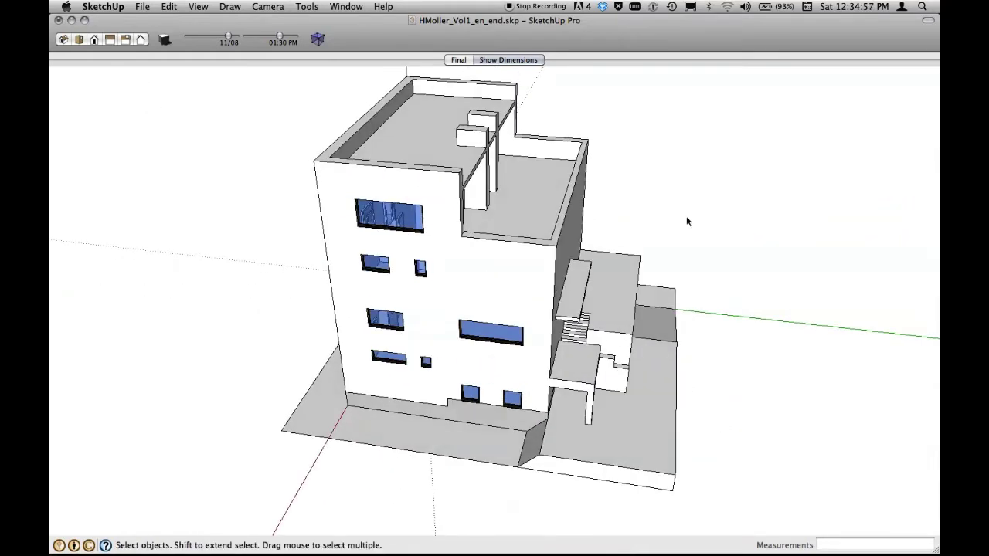
pyautogui.moveTo(687, 218); pyautogui.dragTo(652, 251, button='middle')
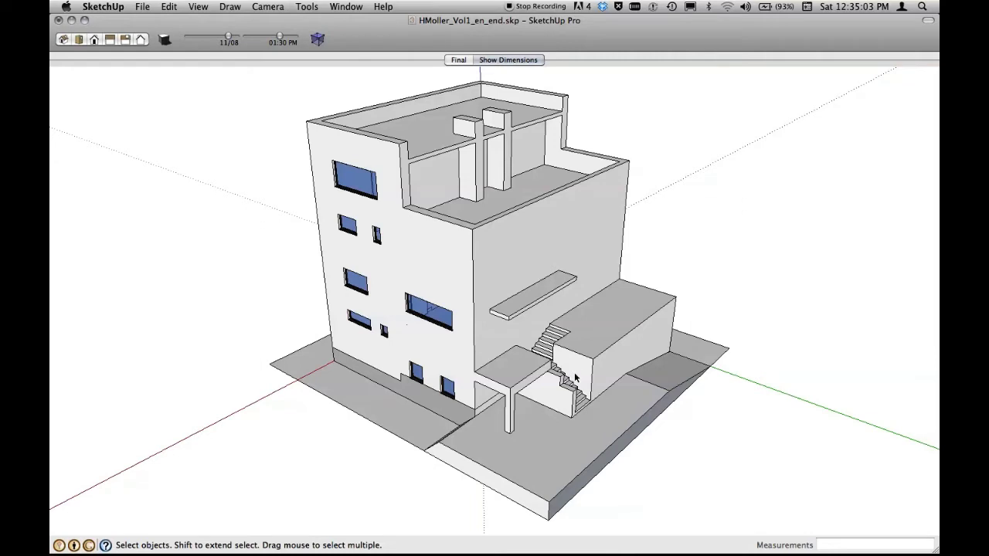
pyautogui.moveTo(581, 371); pyautogui.dragTo(548, 386, button='middle')
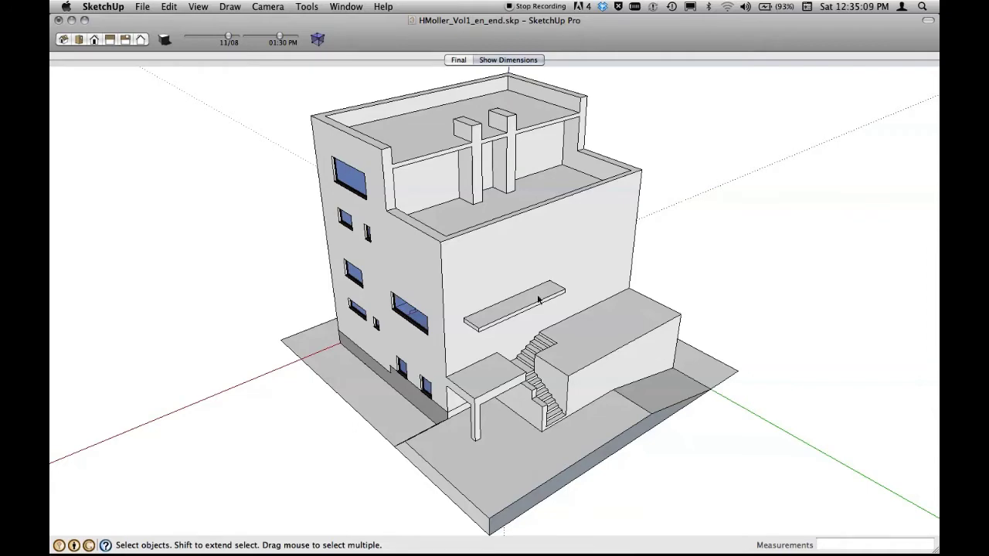
pyautogui.moveTo(539, 300); pyautogui.dragTo(563, 257, button='middle')
pyautogui.moveTo(535, 297); pyautogui.dragTo(742, 330, button='middle')
pyautogui.moveTo(455, 323); pyautogui.dragTo(624, 323, button='middle')
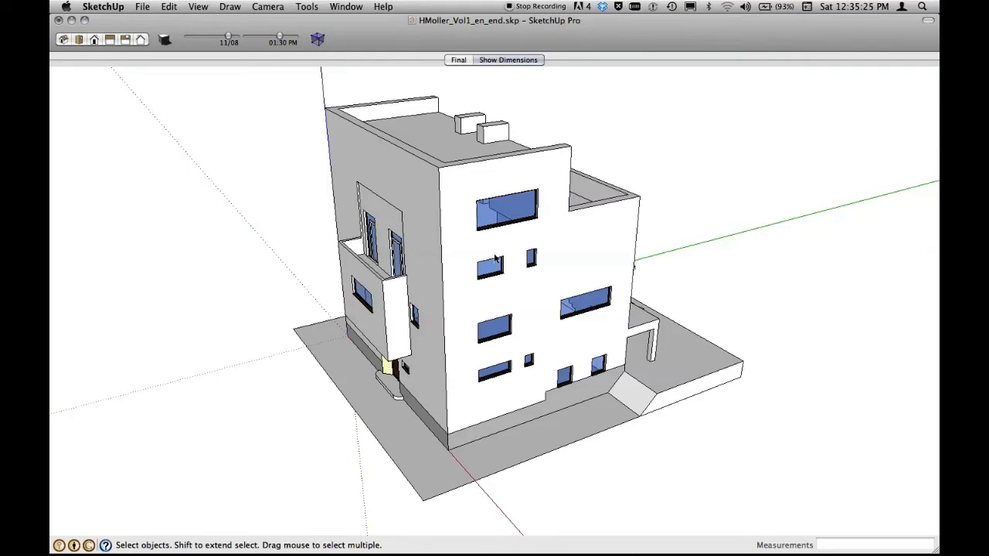
# Orbit the house around and up to a higher, near top-down view of the roof.
pyautogui.moveTo(680, 190); pyautogui.dragTo(691, 214, button='middle')
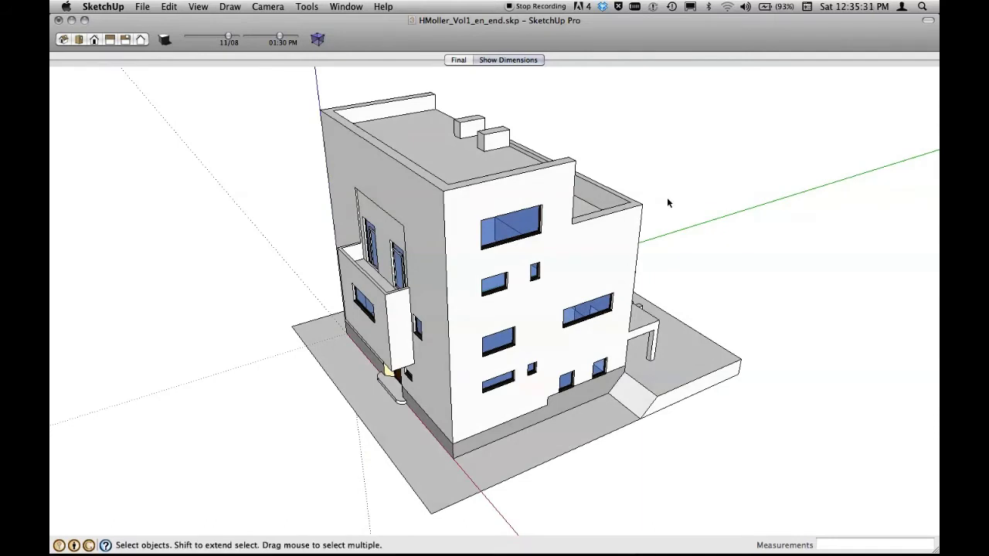
pyautogui.moveTo(659, 193); pyautogui.dragTo(616, 196, button='middle')
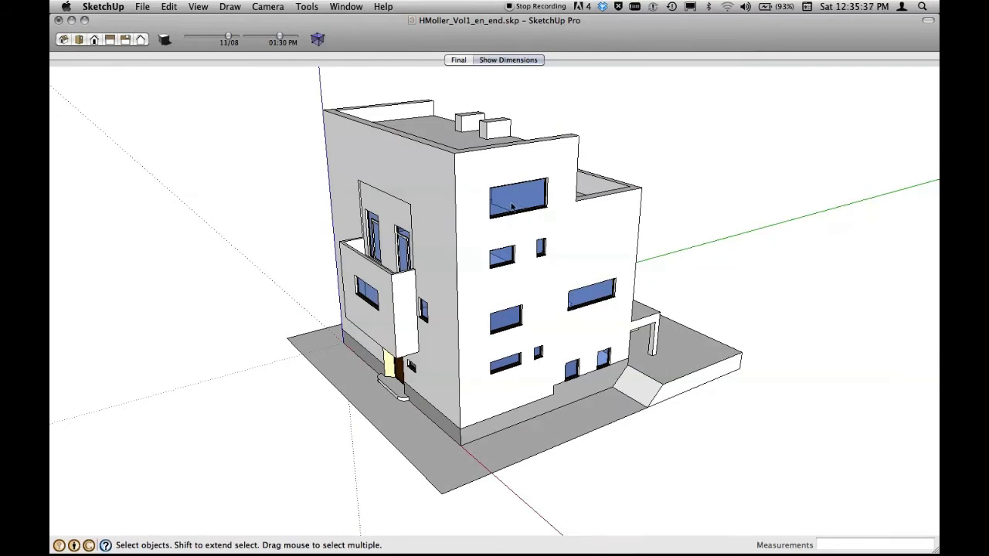
pyautogui.moveTo(504, 205); pyautogui.dragTo(563, 211, button='middle')
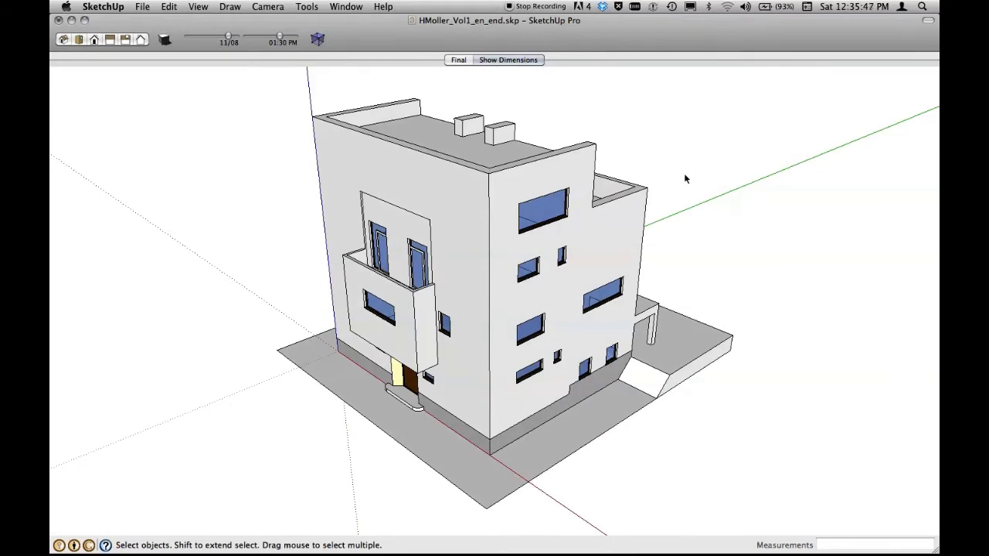
pyautogui.moveTo(683, 178); pyautogui.dragTo(583, 277, button='middle')
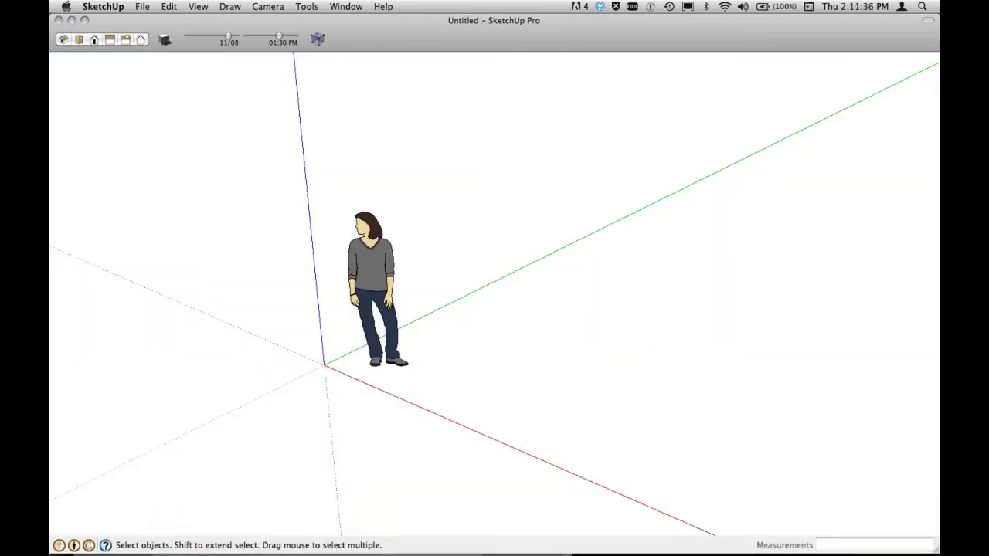
# Return to the HMoller_Vol1_en_end.skp house document from the menu bar.
pyautogui.click(142, 6)
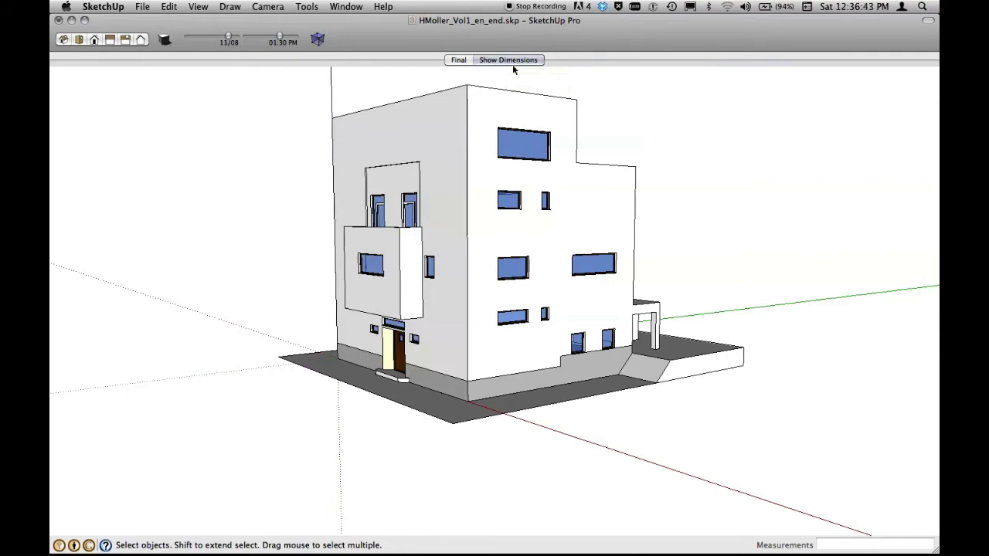
# Switch to the Final scene and orbit to view the roof and paved base.
pyautogui.click(462, 61)
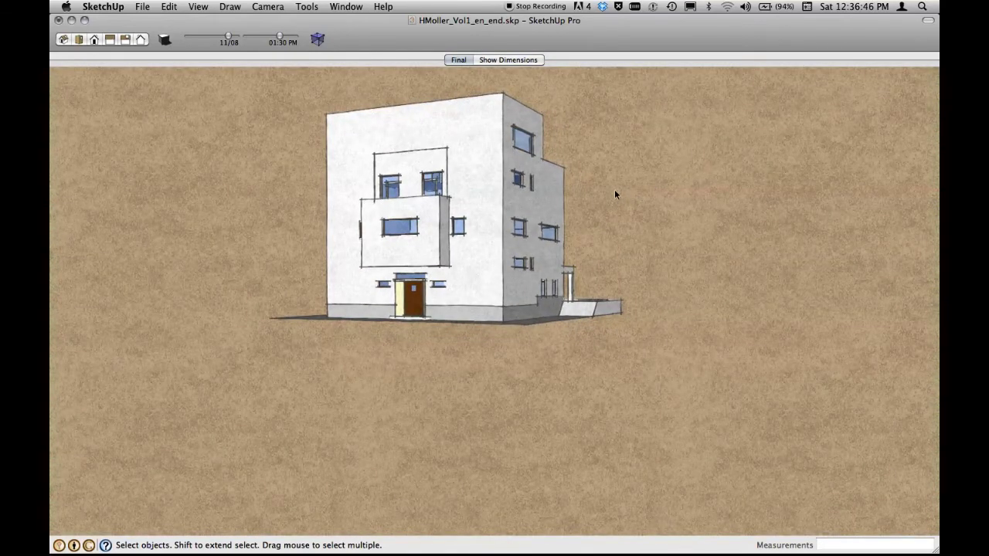
pyautogui.moveTo(616, 195); pyautogui.dragTo(599, 306, button='middle')
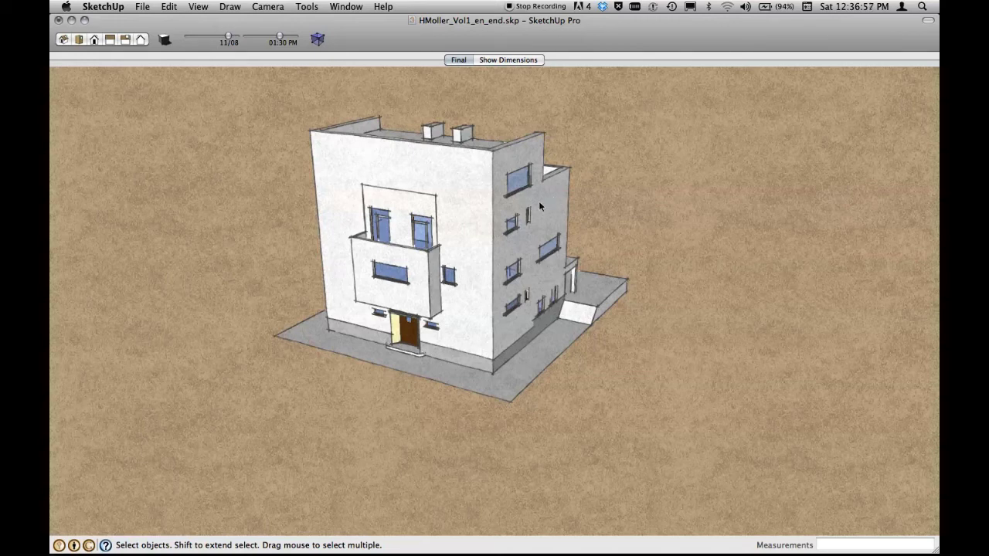
pyautogui.click(347, 7)
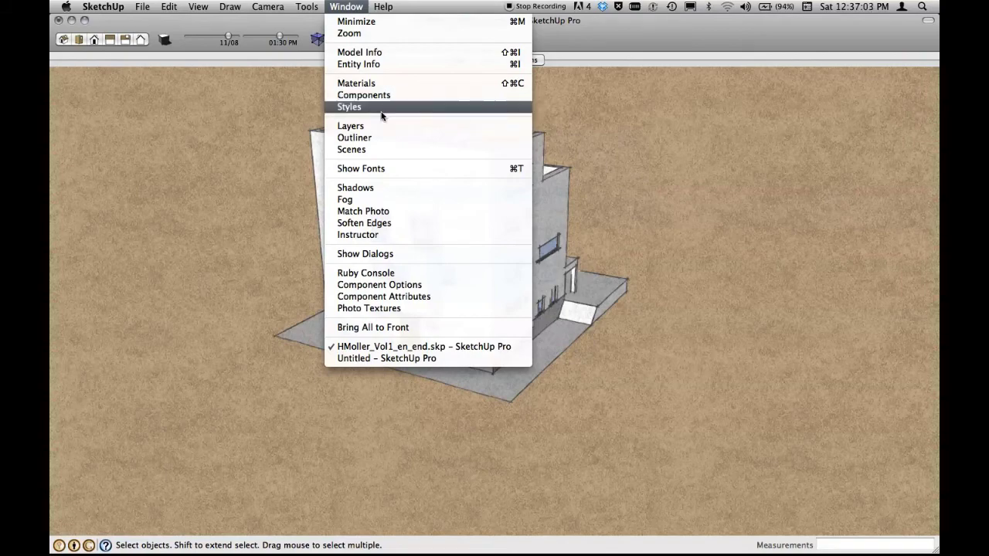
# Open the Styles panel, apply Shaded, and switch to the Assorted Styles collection.
pyautogui.click(354, 106)
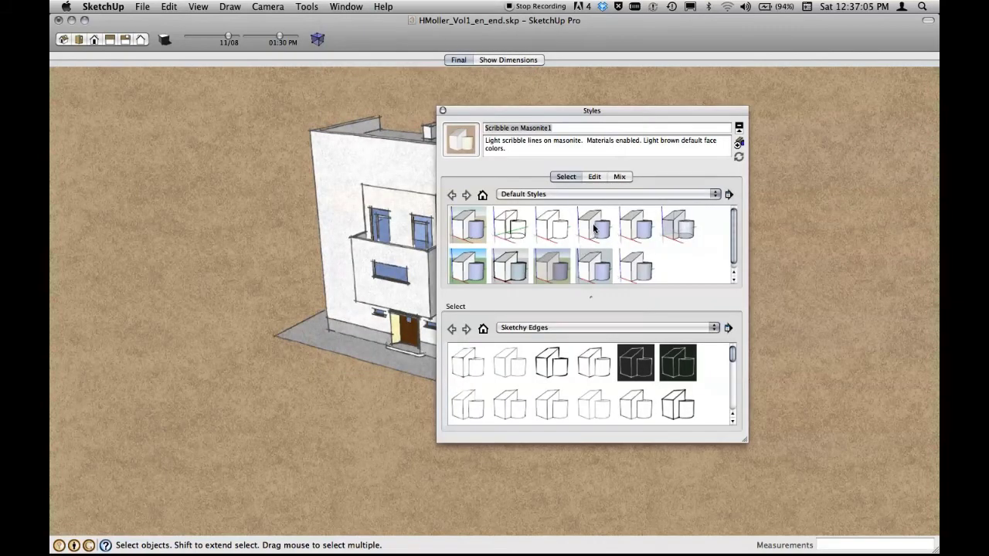
pyautogui.click(607, 224)
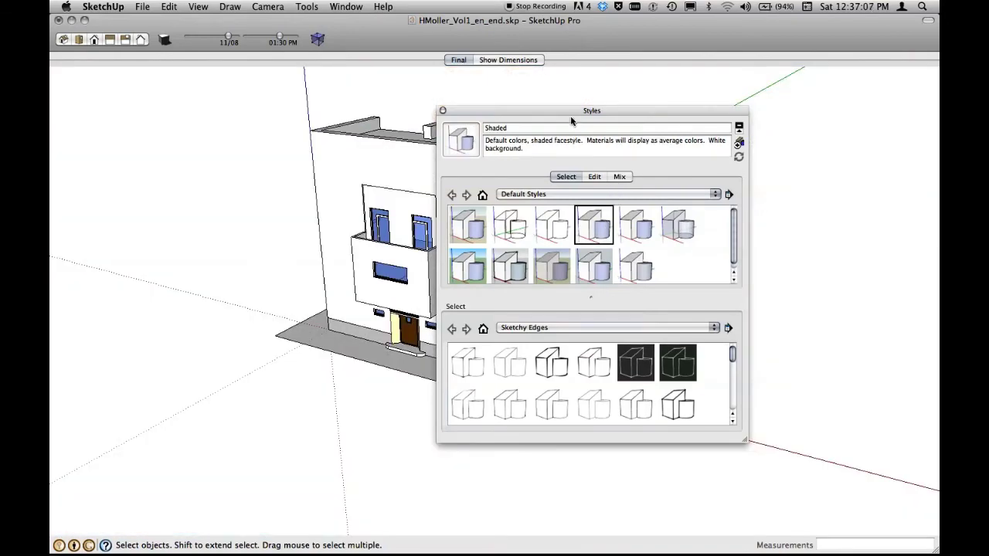
pyautogui.moveTo(572, 116); pyautogui.dragTo(701, 116)
pyautogui.click(728, 194)
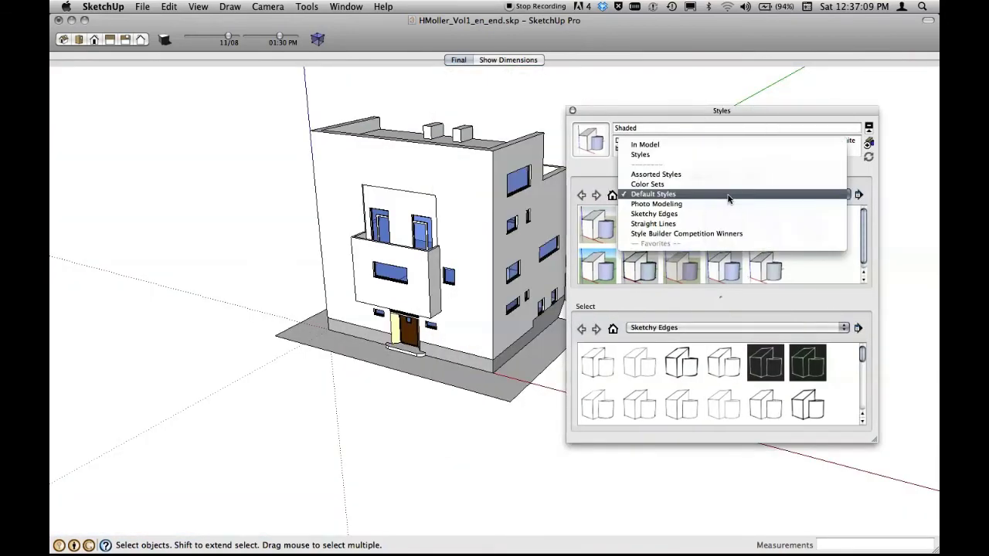
pyautogui.click(722, 176)
# Preview paper-textured and Pencil on Tracing Paper styles, settling on Scribble on Masonite2.
pyautogui.click(725, 222)
pyautogui.click(642, 222)
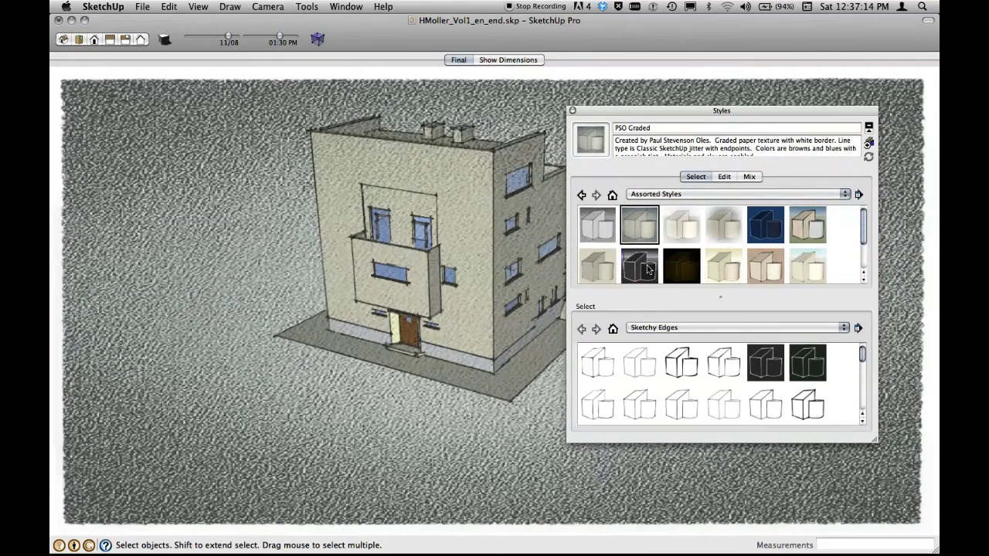
pyautogui.click(648, 268)
pyautogui.click(680, 266)
pyautogui.click(725, 266)
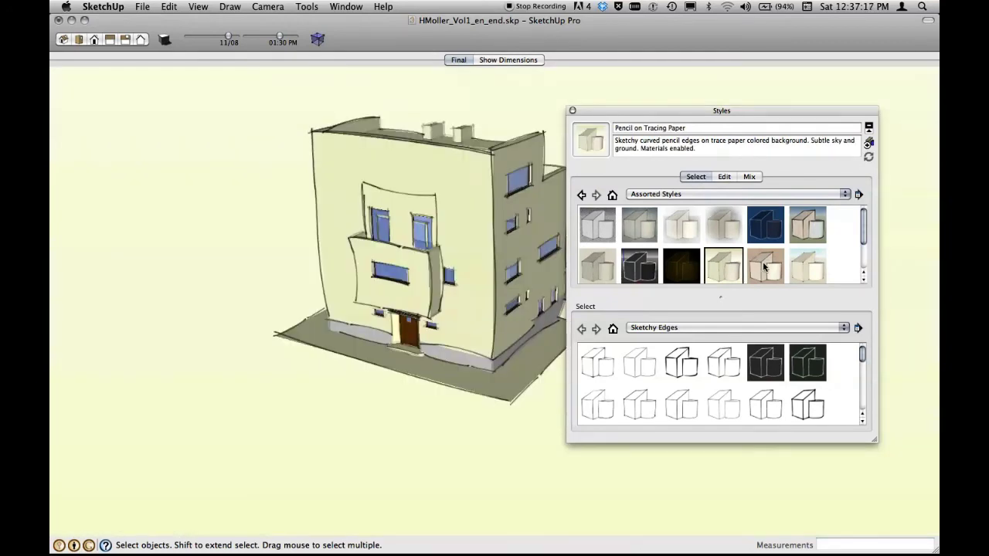
pyautogui.click(766, 265)
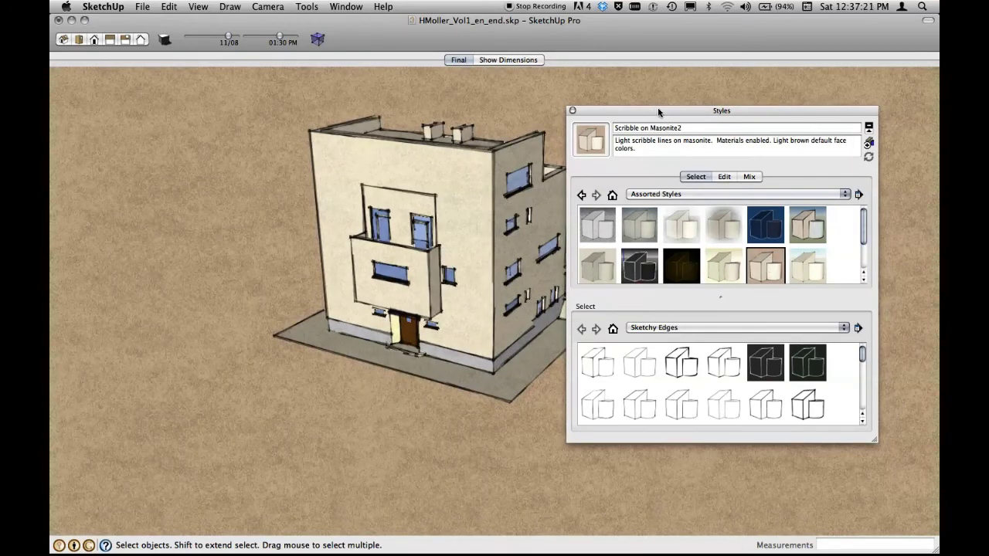
pyautogui.moveTo(658, 112); pyautogui.dragTo(678, 68)
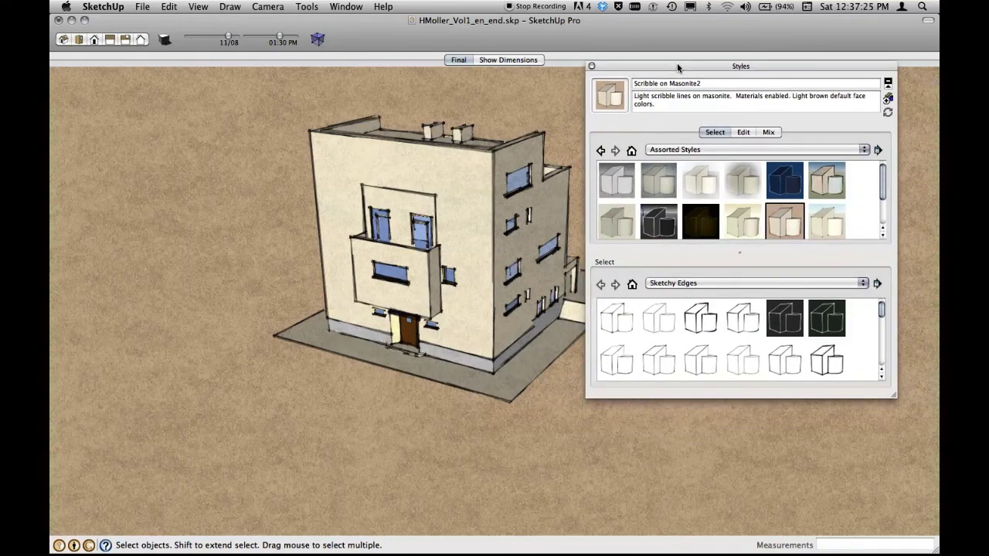